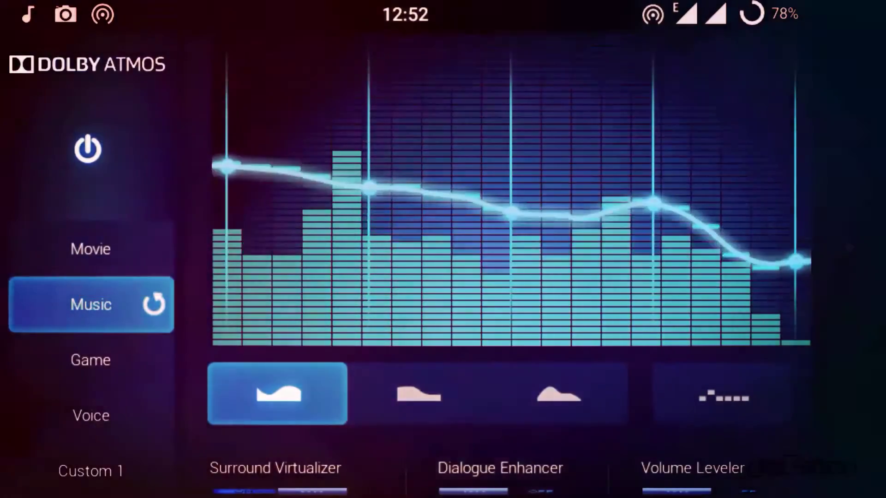
Apply the second equalizer preset and reshape its upper bands, raising the highest band.
click(418, 393)
click(243, 134)
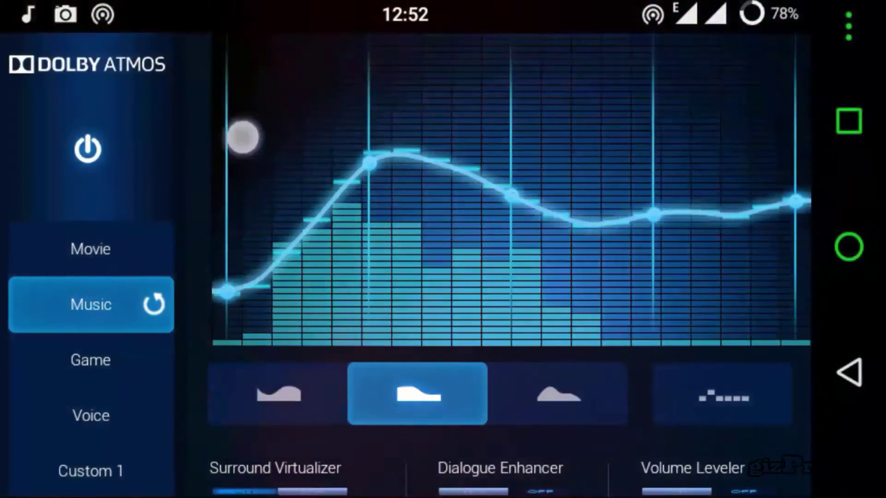
click(276, 52)
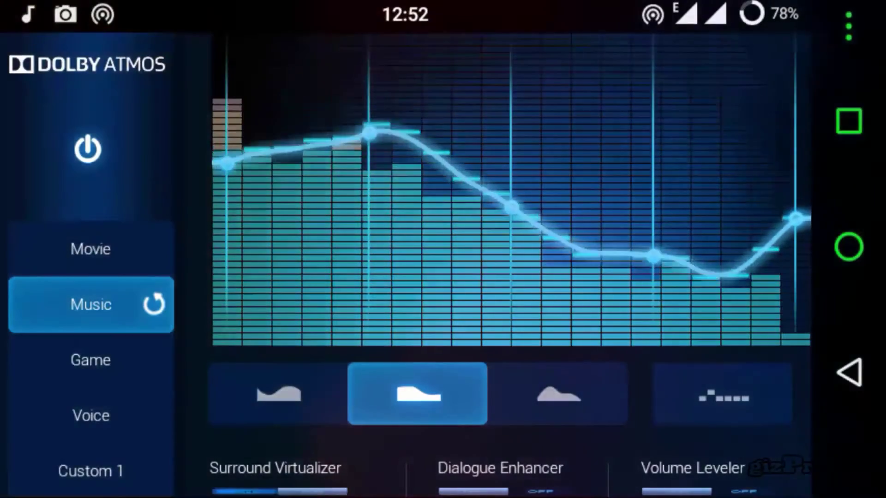
click(627, 82)
drag(632, 203, 647, 263)
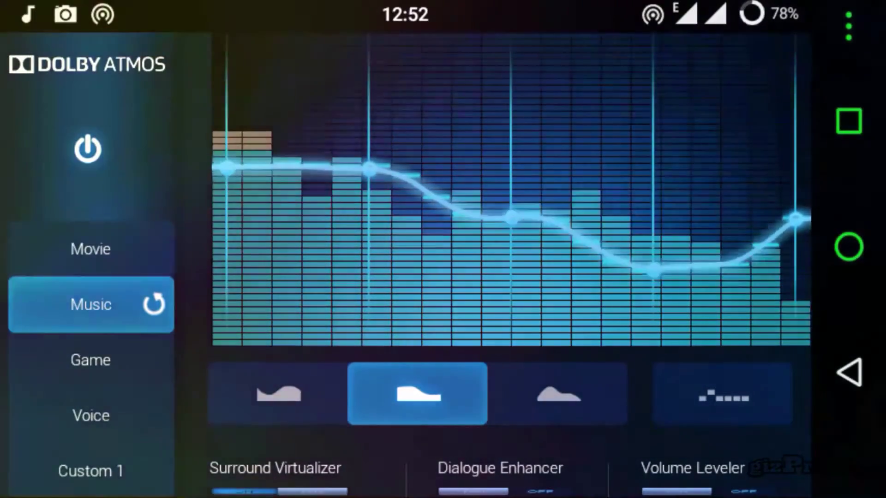
click(513, 173)
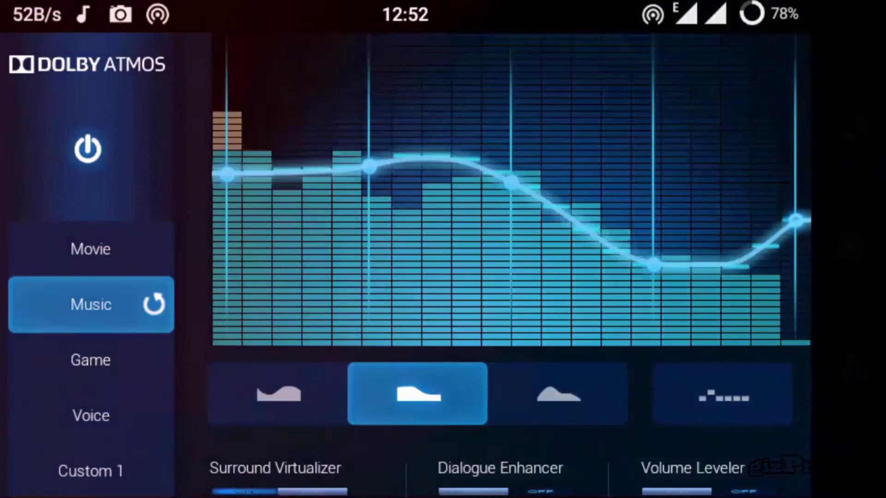
click(704, 176)
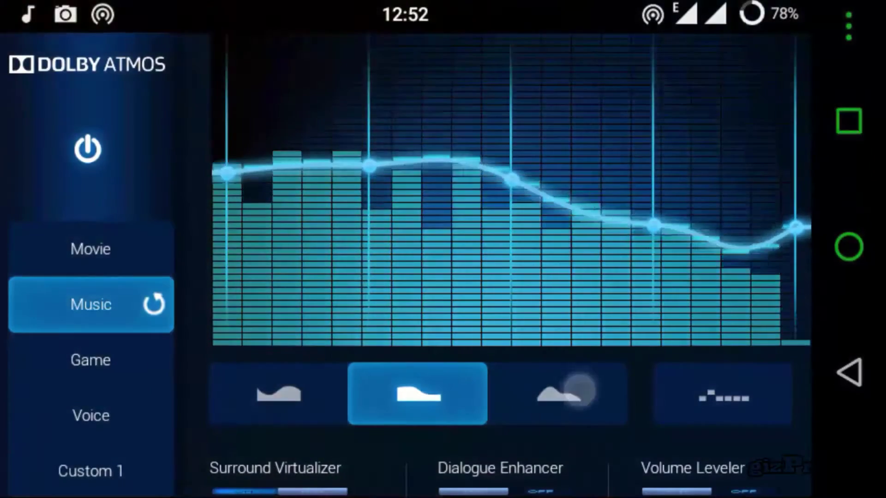
Switch to the third equalizer preset and adjust its lowest frequency band down.
click(580, 390)
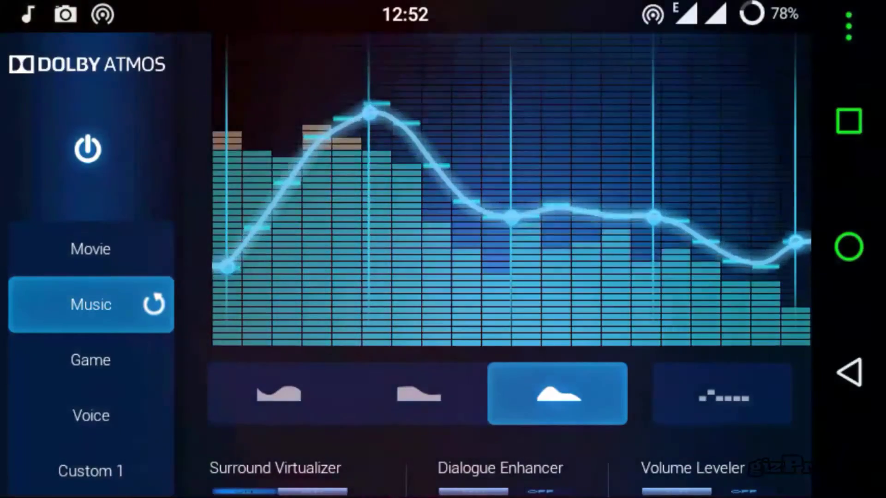
drag(227, 277, 227, 148)
drag(227, 215, 227, 258)
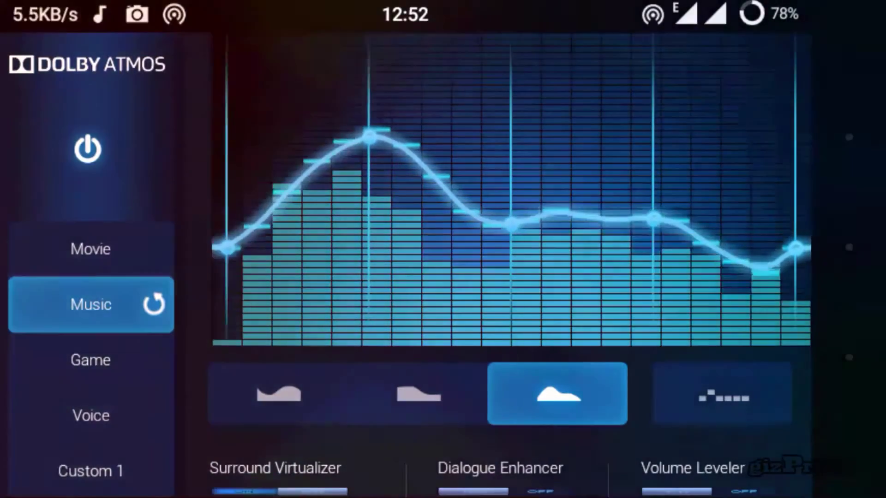
drag(227, 258, 227, 267)
Select the manual preset and raise its second and fourth bands.
click(723, 393)
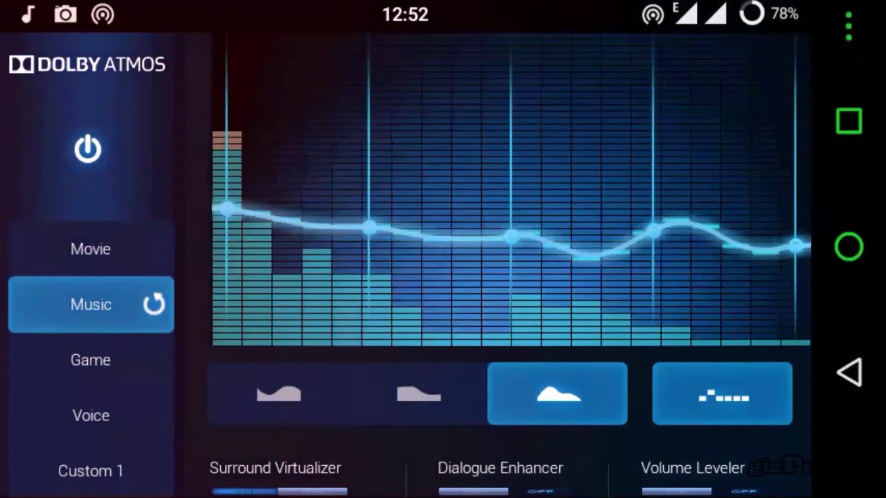
mouse_move(510, 238)
mouse_down()
mouse_move(511, 140)
mouse_move(510, 189)
mouse_up()
drag(369, 251, 369, 175)
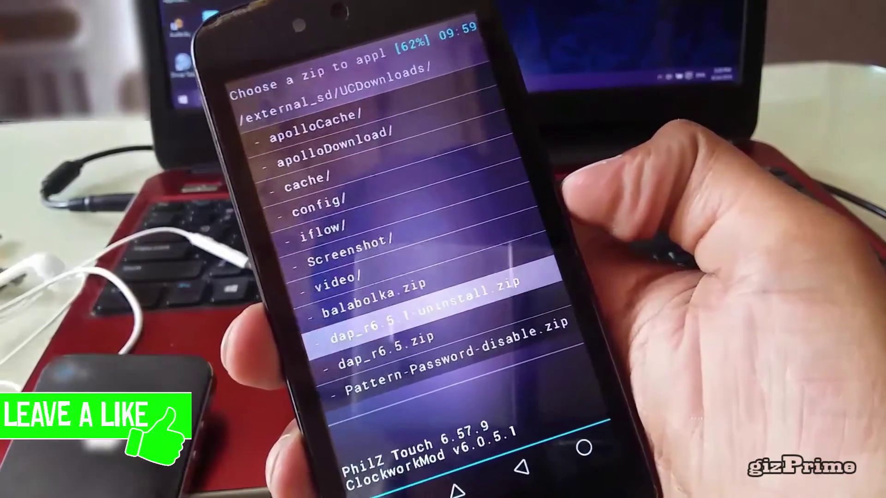
Install dap_r6.5.zip in PhilZ Touch Recovery, confirm, and move to the reboot option.
key(Down)
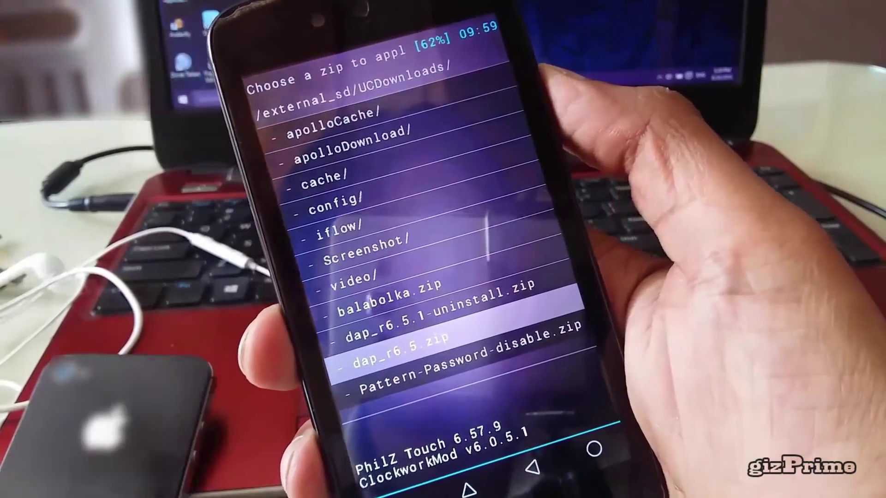
key(Return)
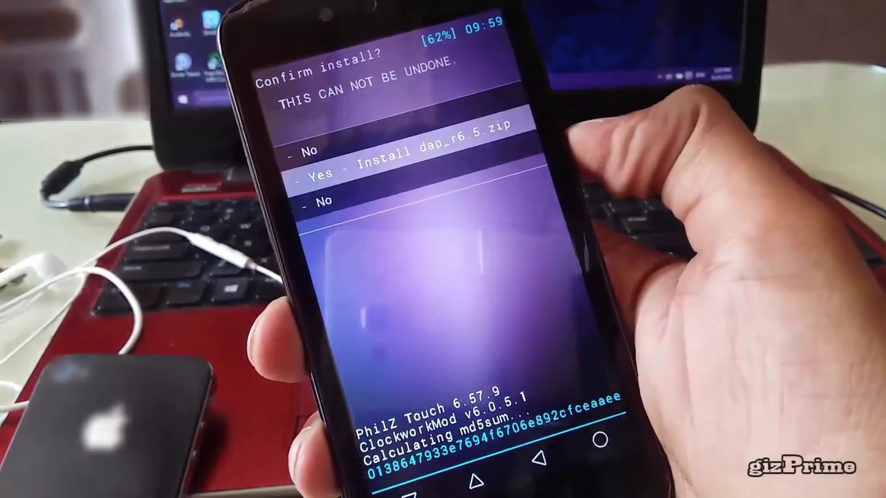
key(Return)
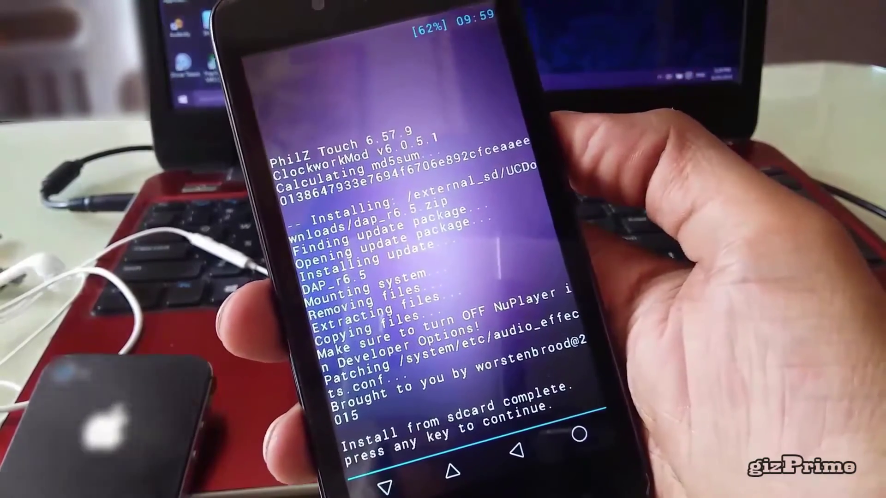
key(Return)
key(Up)
key(Up)
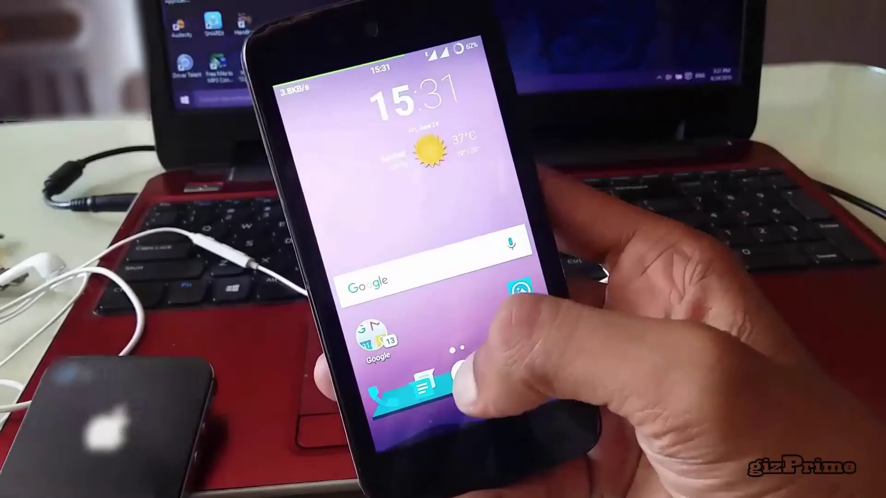
Open the Android app drawer to reach Dolby Atmos.
click(457, 387)
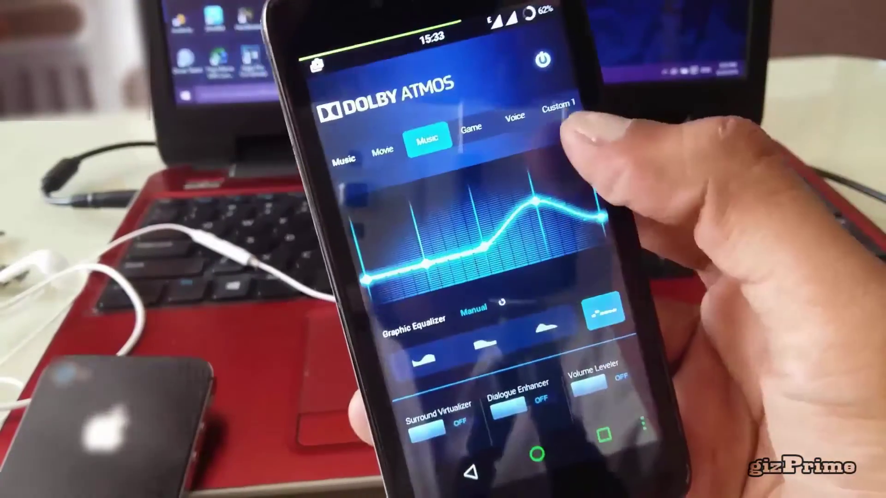
Switch the Music profile to the Intelligent Equalizer Focused preset.
click(521, 317)
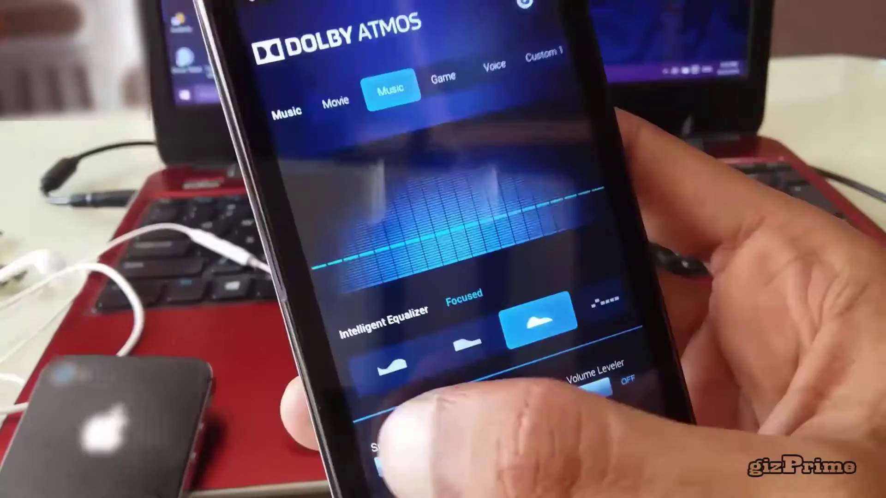